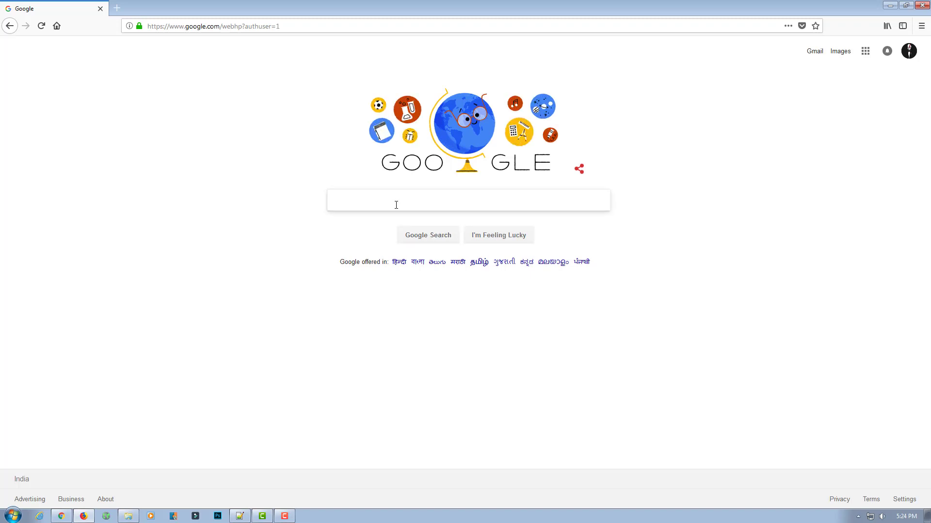
- Search Google for 'ubuntu' to reach the Ubuntu downloads page
text(ubuntu)
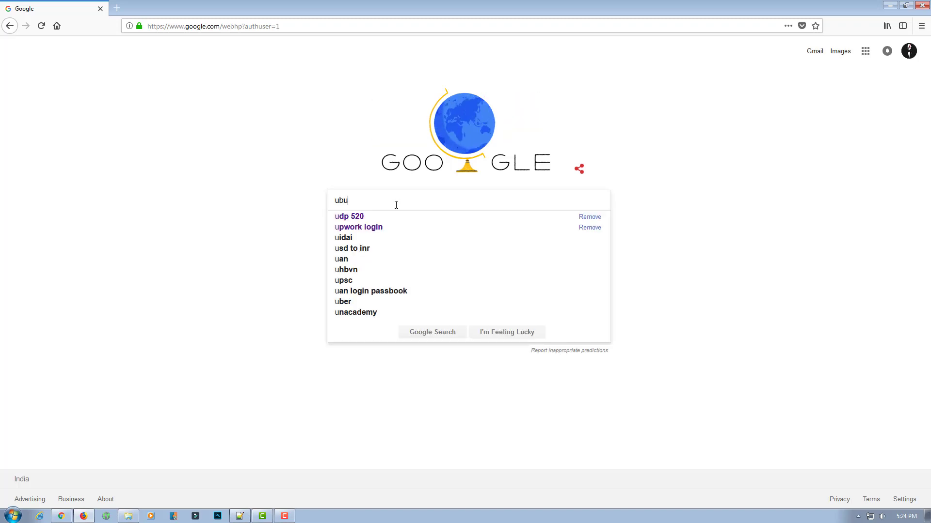
key(Return)
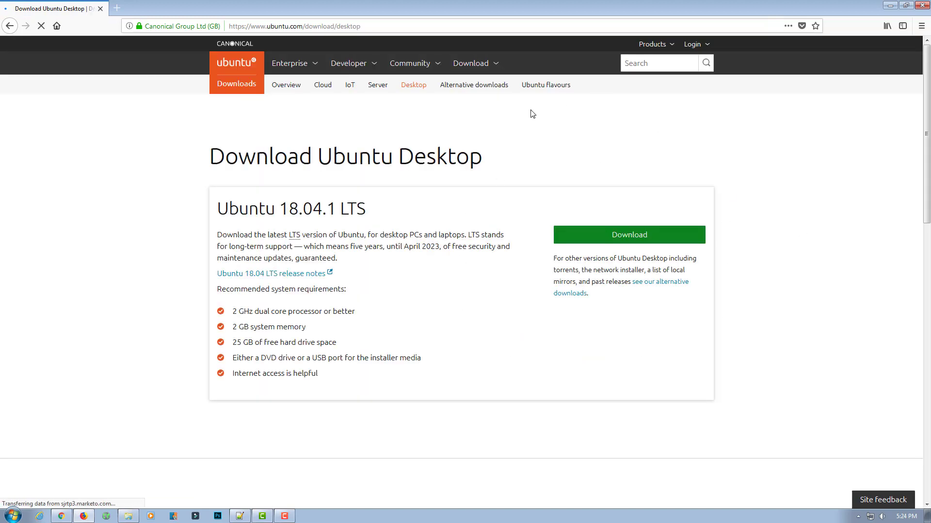
- Start the Ubuntu 18.04.1 LTS desktop download and pick the Desktop and cloud contribution amounts
click(632, 238)
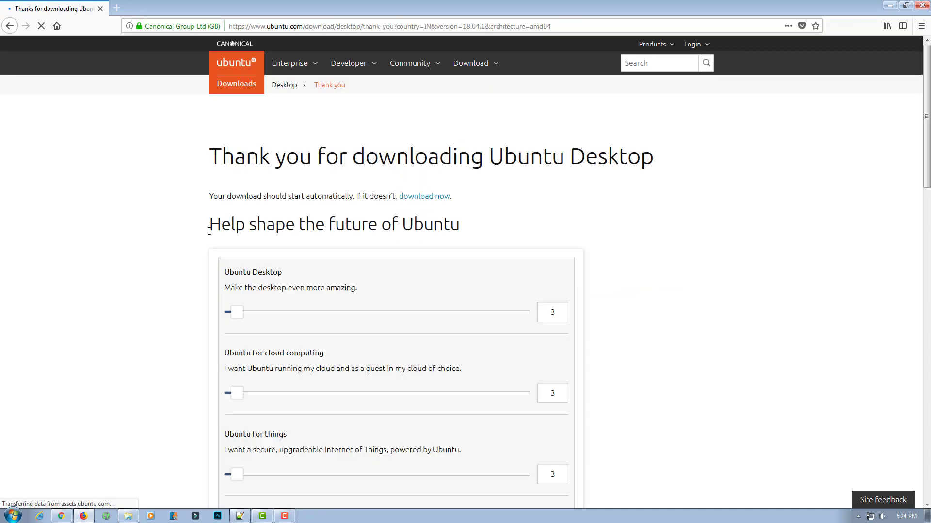
scroll(206, 237, down, 4)
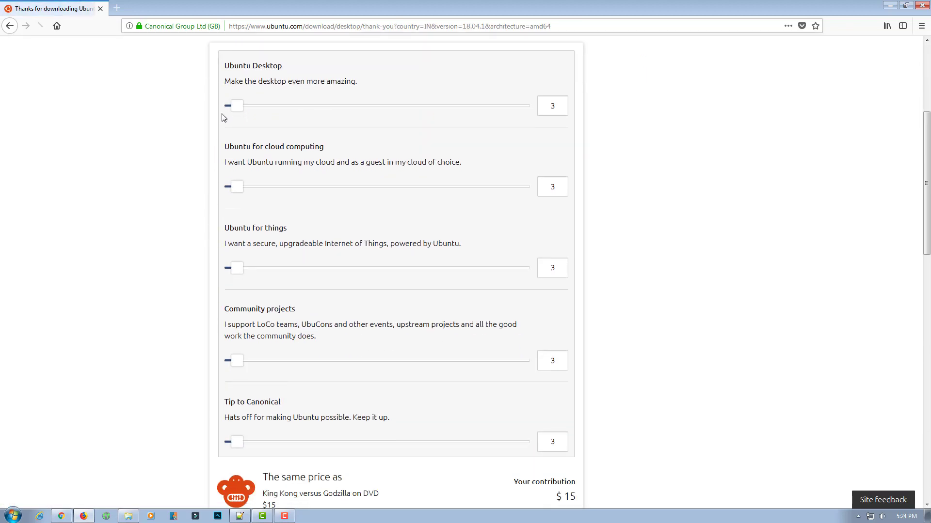
click(542, 107)
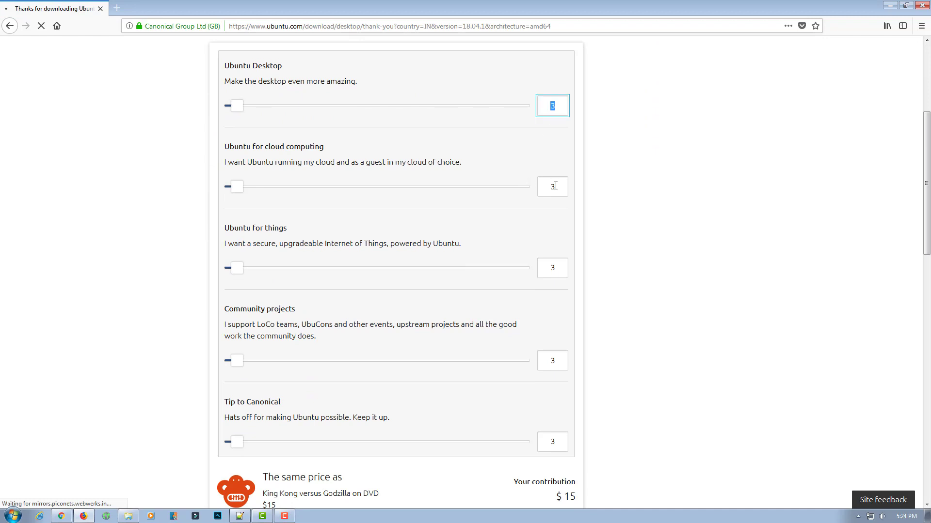
click(555, 179)
- Drag all five contribution sliders to 0 so the total is $0
drag(243, 108, 227, 107)
drag(233, 191, 226, 188)
drag(232, 268, 225, 268)
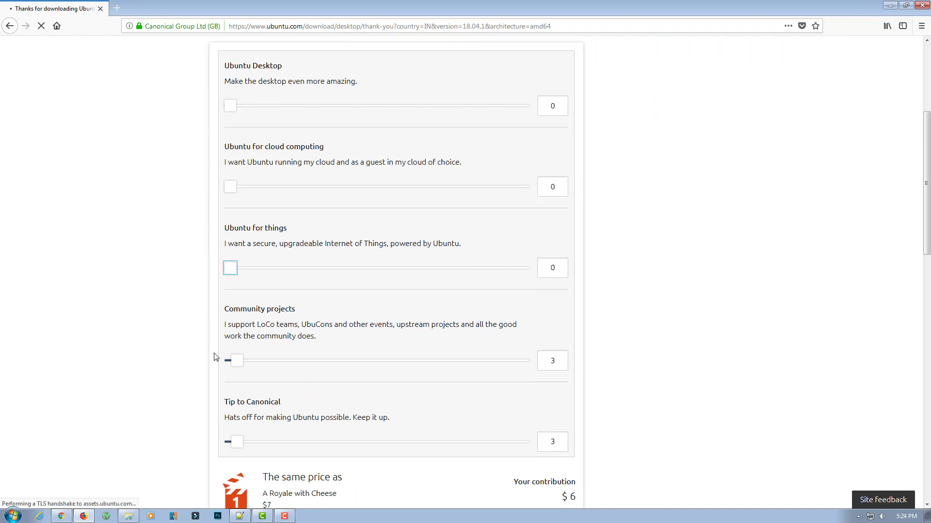
drag(238, 365, 226, 361)
drag(236, 443, 226, 442)
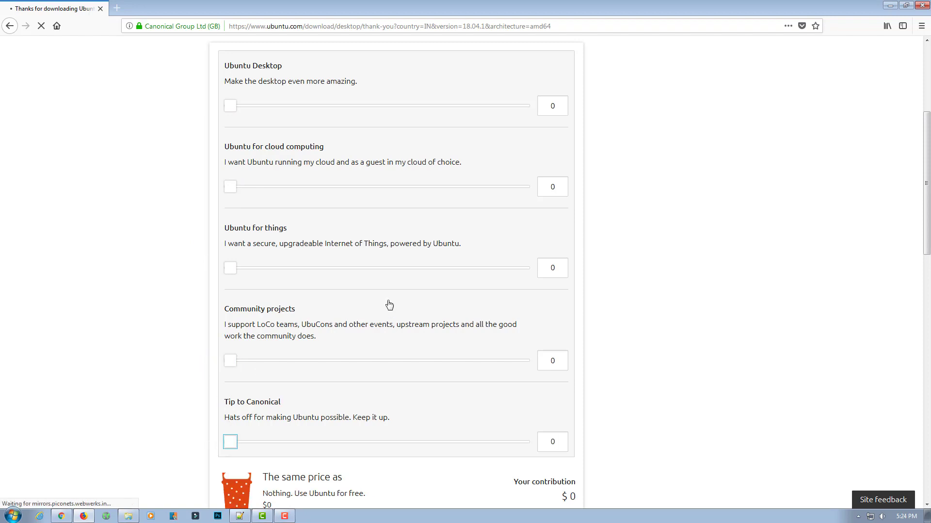
scroll(443, 305, down, 4)
scroll(443, 305, down, 3)
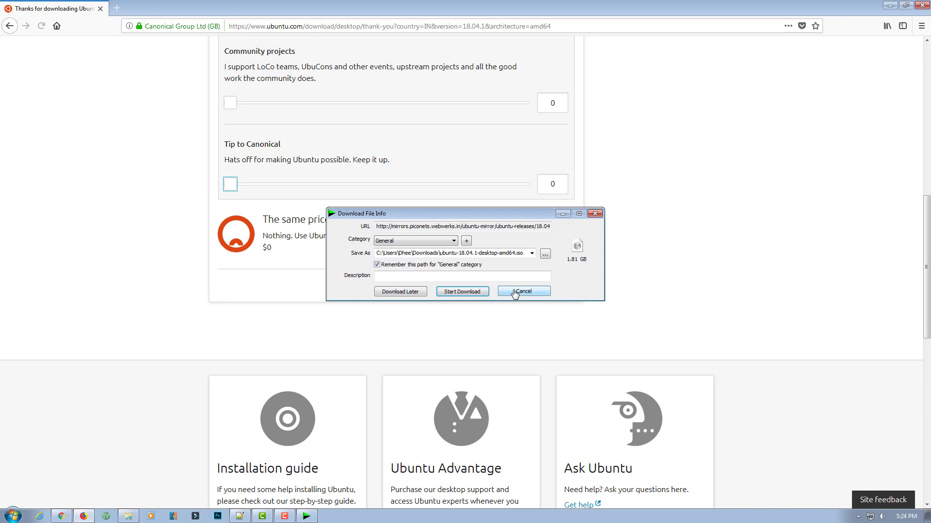
- Start the Internet Download Manager download of ubuntu-18.04.1-desktop-amd64.iso
drag(470, 220, 486, 197)
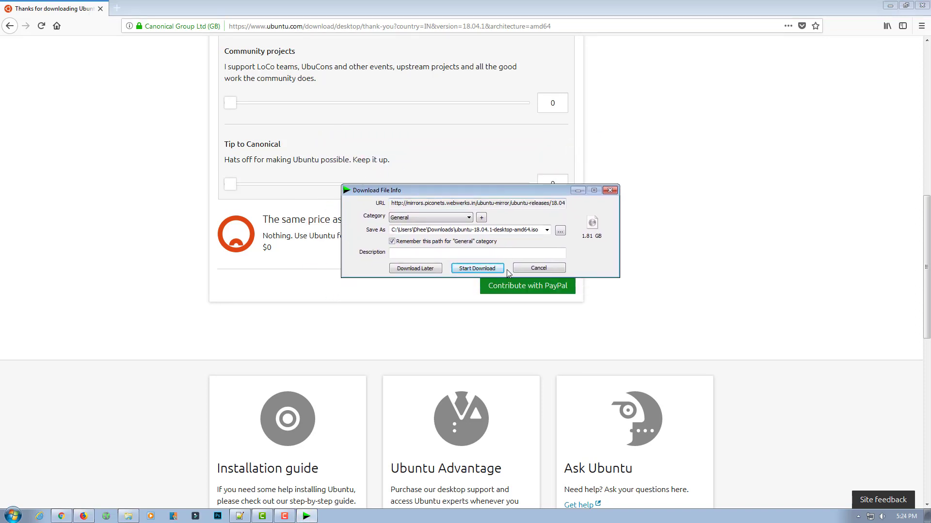
click(482, 269)
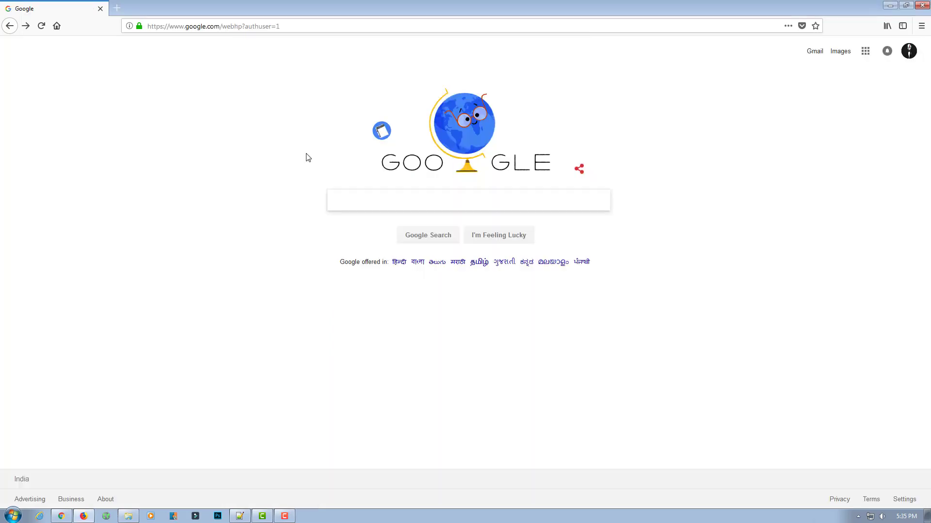
- Search Google for 'rufus' and open the rufus.akeo.ie result
click(371, 200)
text(r)
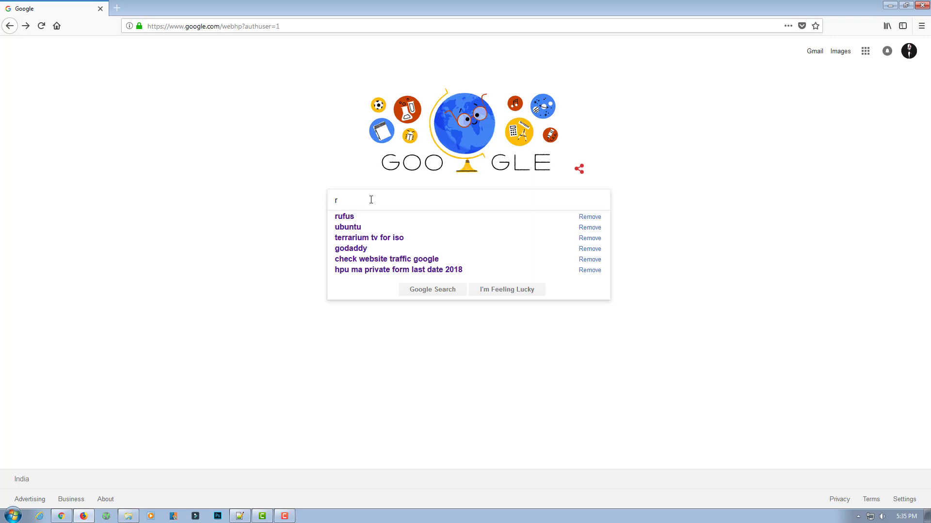
text(ufus)
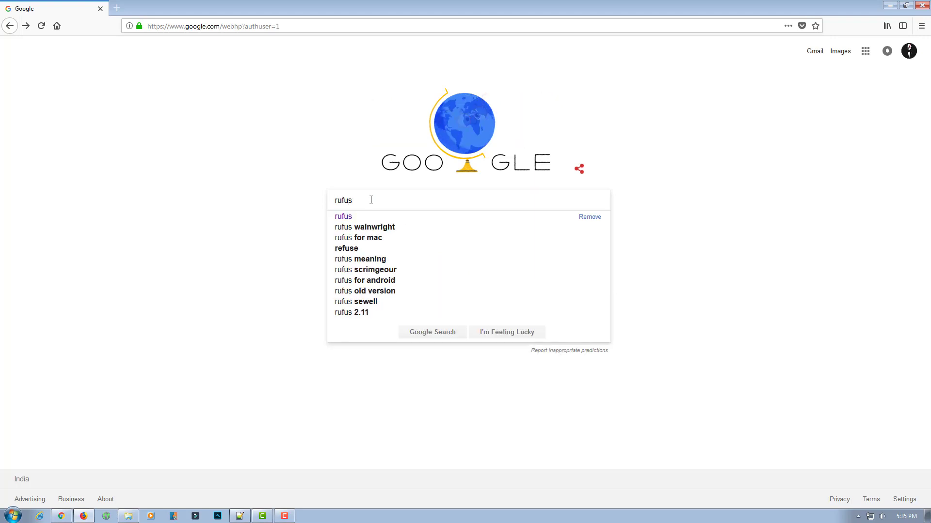
key(Return)
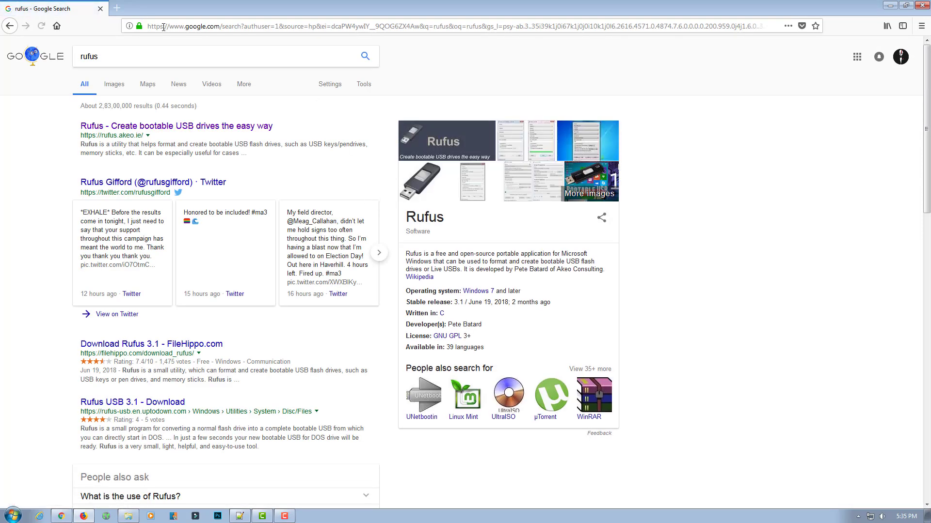
click(146, 131)
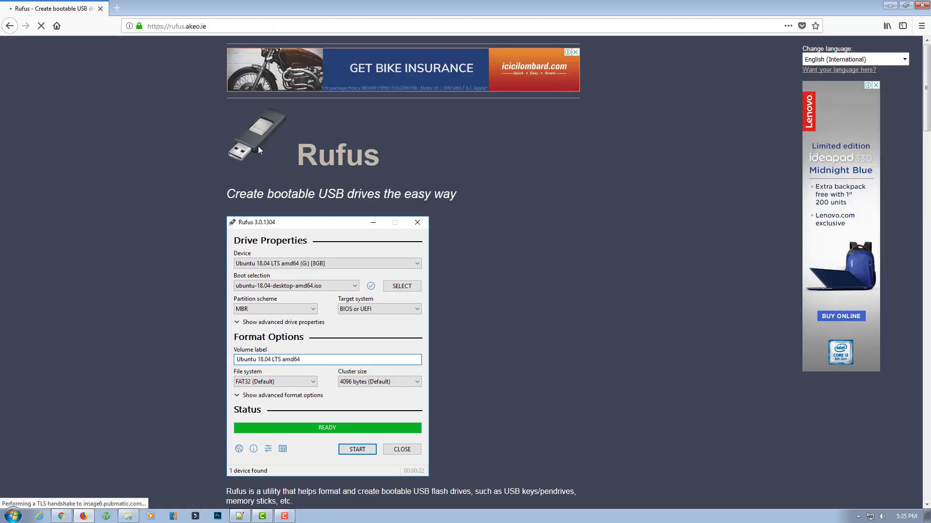
- Save rufus-3.1.exe from the Rufus site and launch it from Firefox's downloads list
drag(300, 154, 393, 158)
click(446, 167)
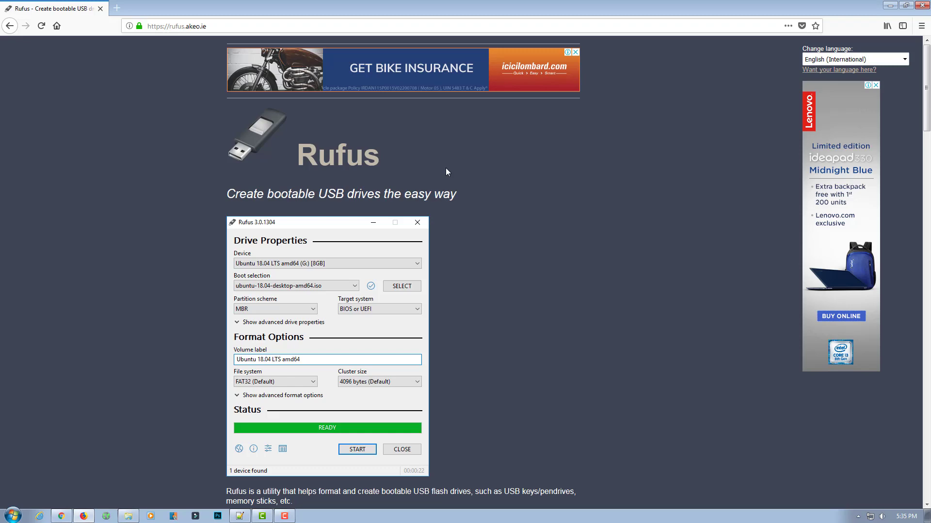
scroll(445, 172, down, 2)
scroll(444, 173, down, 7)
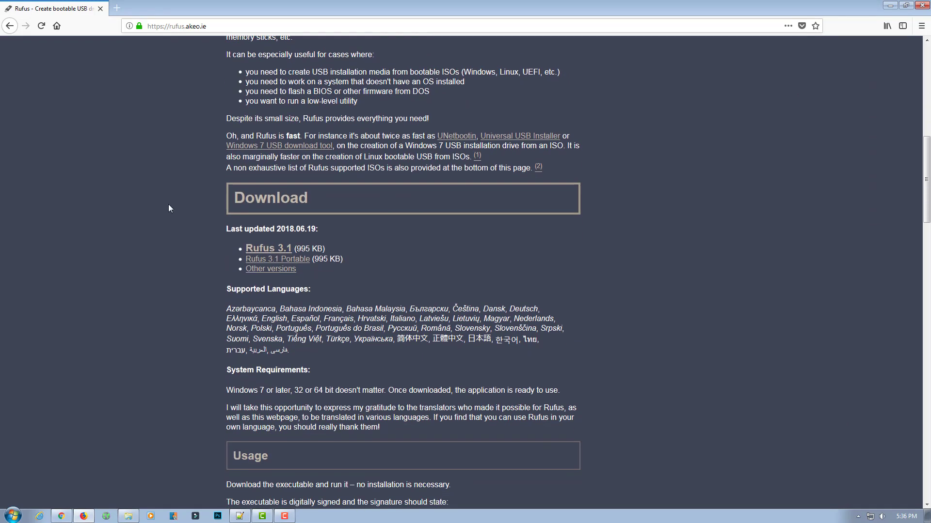
drag(229, 249, 319, 245)
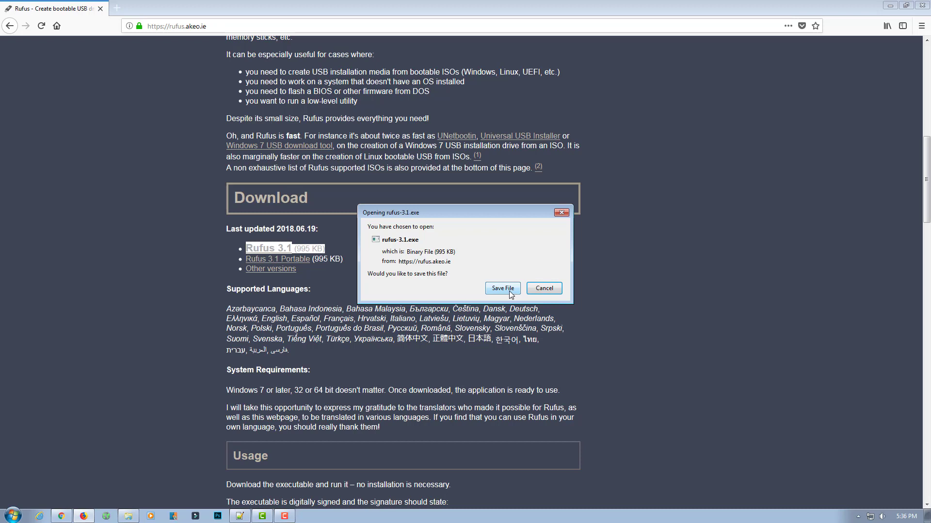
click(503, 289)
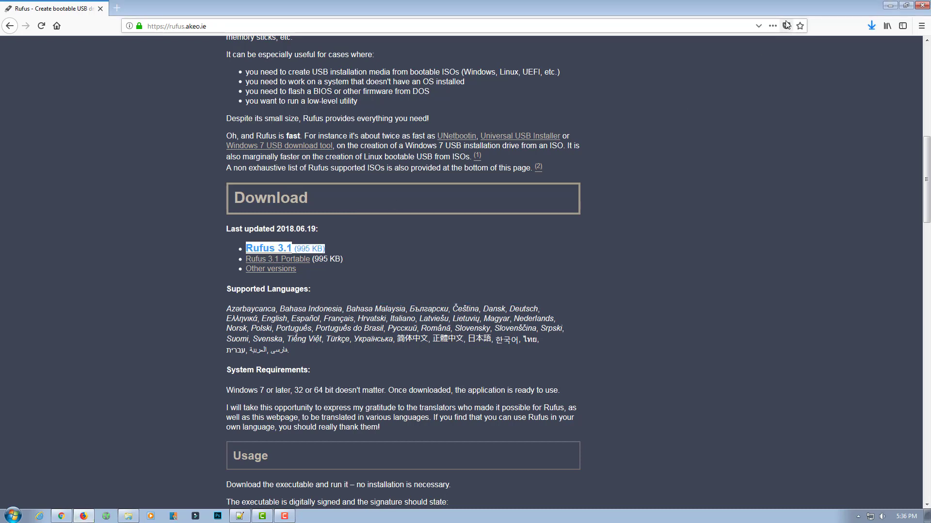
click(871, 26)
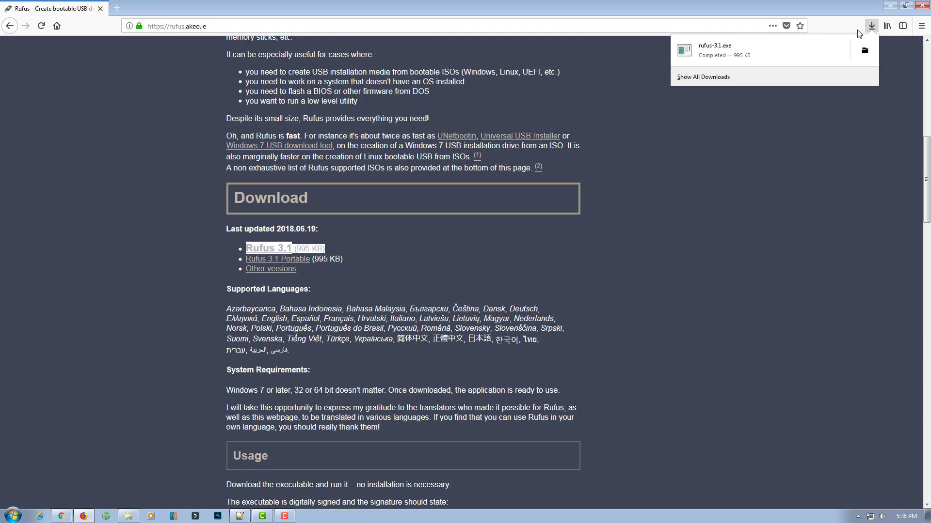
click(712, 53)
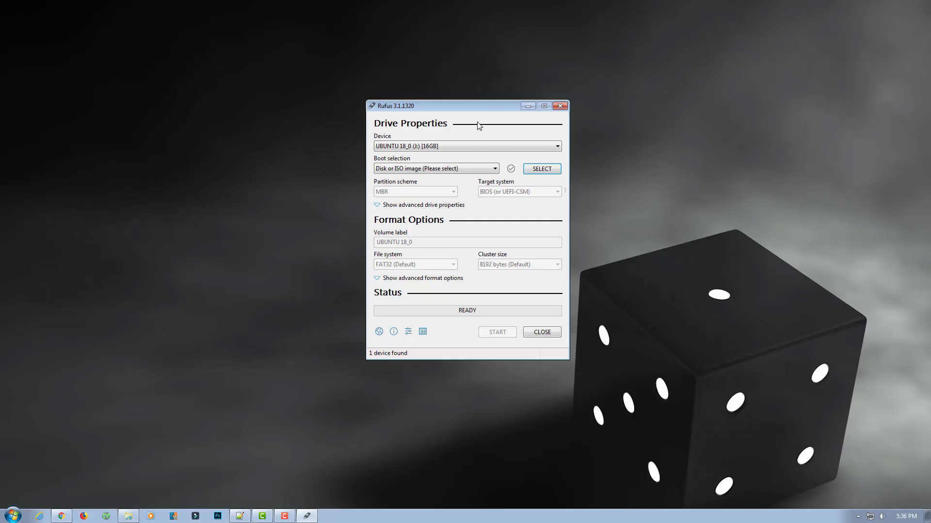
- Keep the 16GB UBUNTU-SERV drive and disk image boot option, and load ubuntu-18.04.1-desktop-amd64.iso
drag(455, 105, 396, 71)
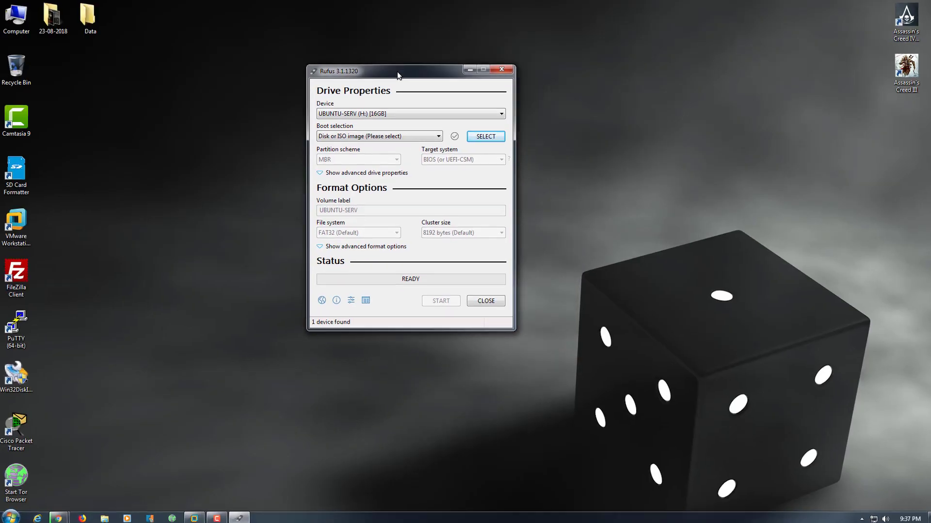
click(381, 112)
click(397, 124)
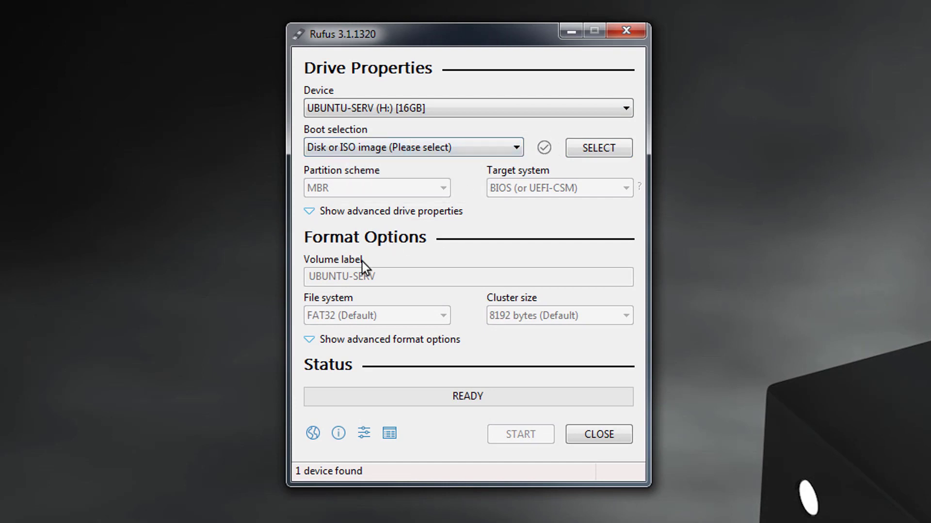
click(327, 145)
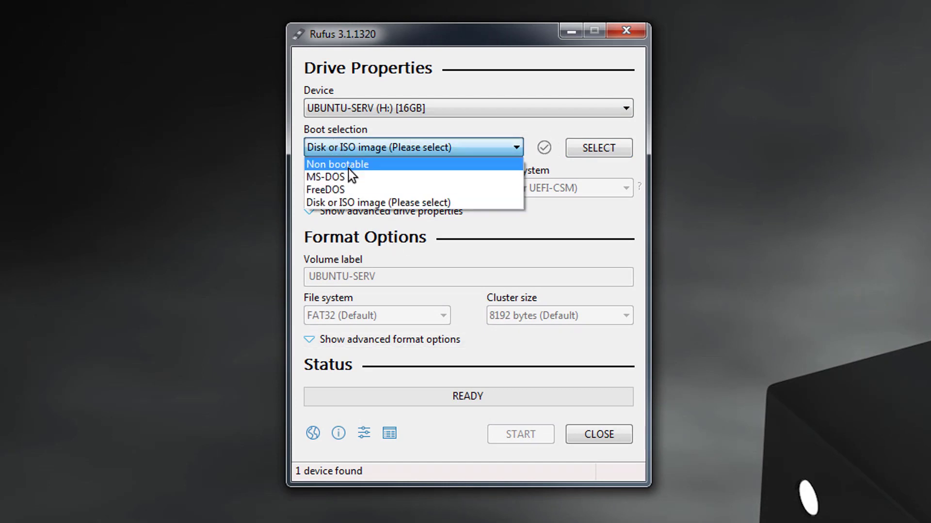
click(333, 202)
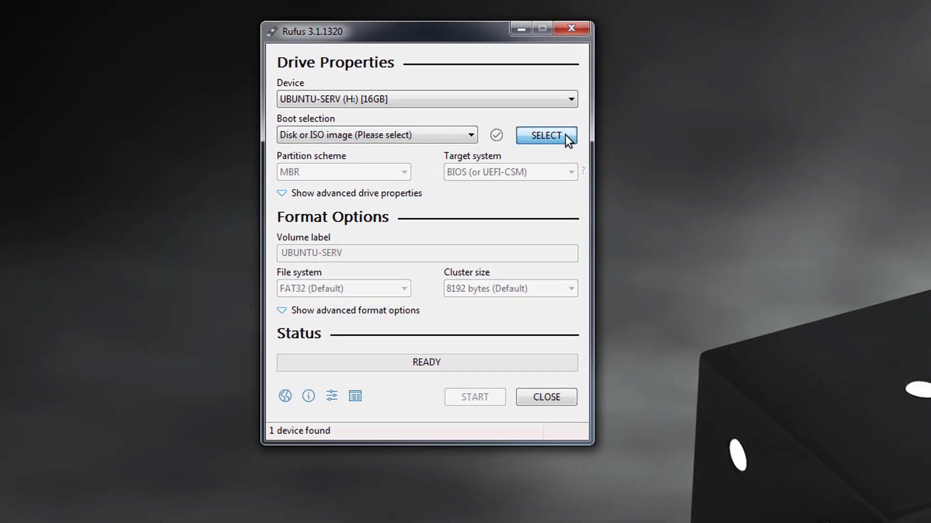
click(581, 148)
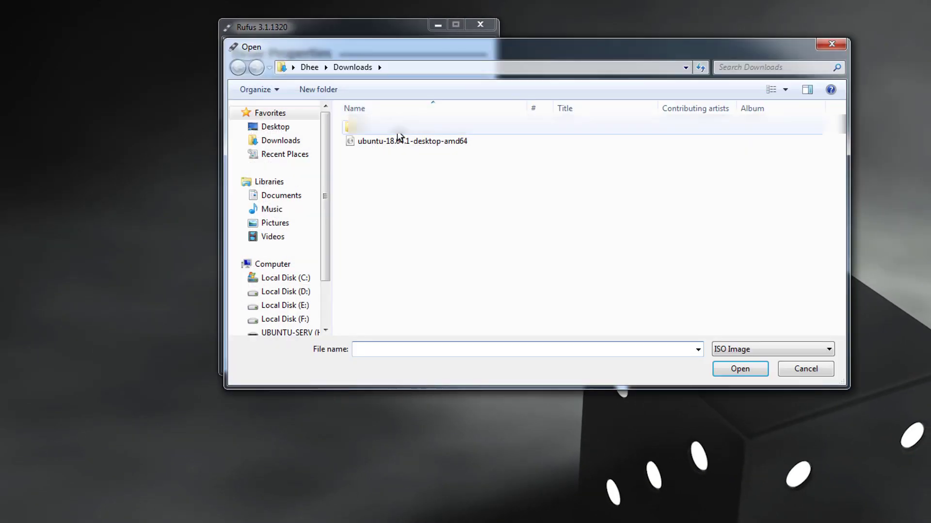
click(410, 140)
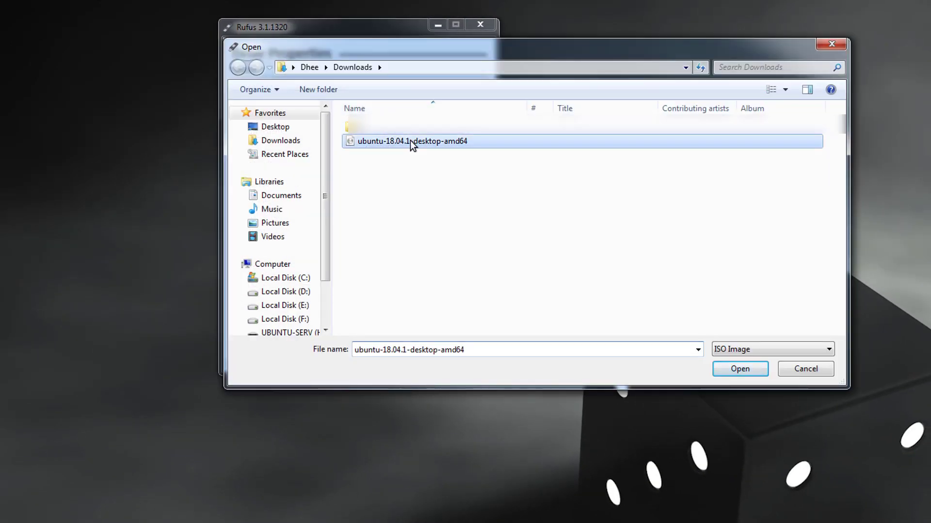
click(740, 370)
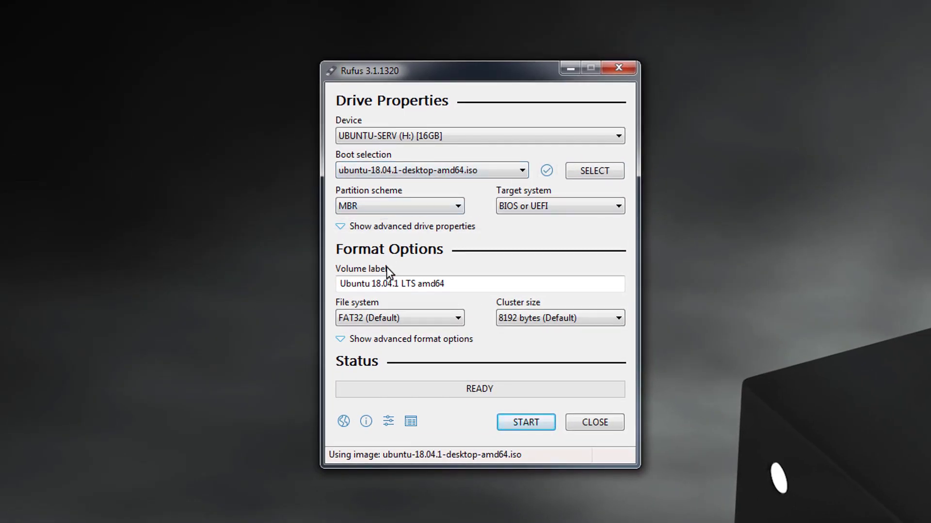
- Write the image, accepting the Syslinux download, ISO Image mode and the data-erase warning
drag(463, 284, 318, 287)
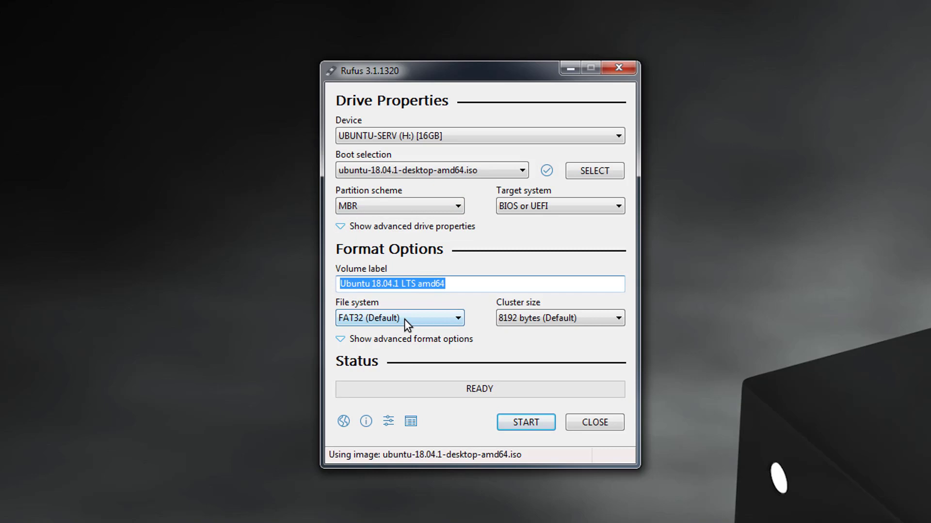
click(514, 424)
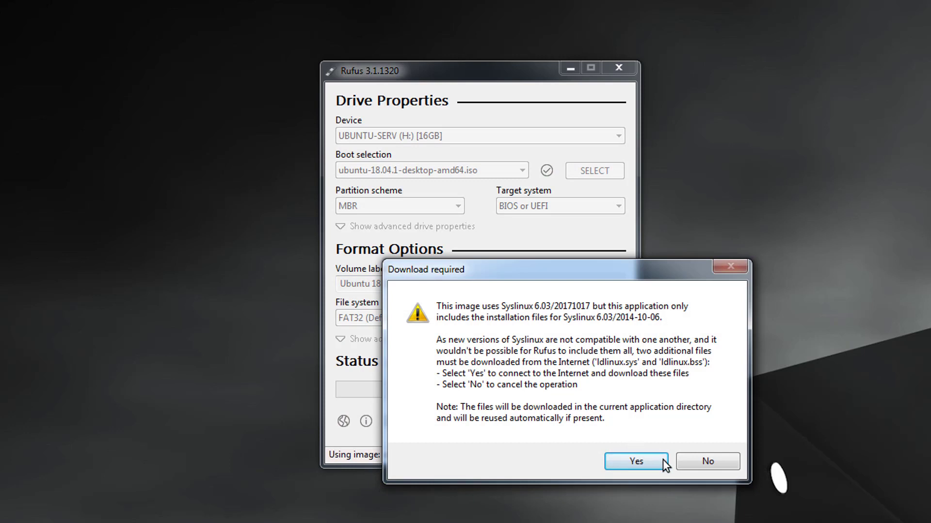
click(647, 464)
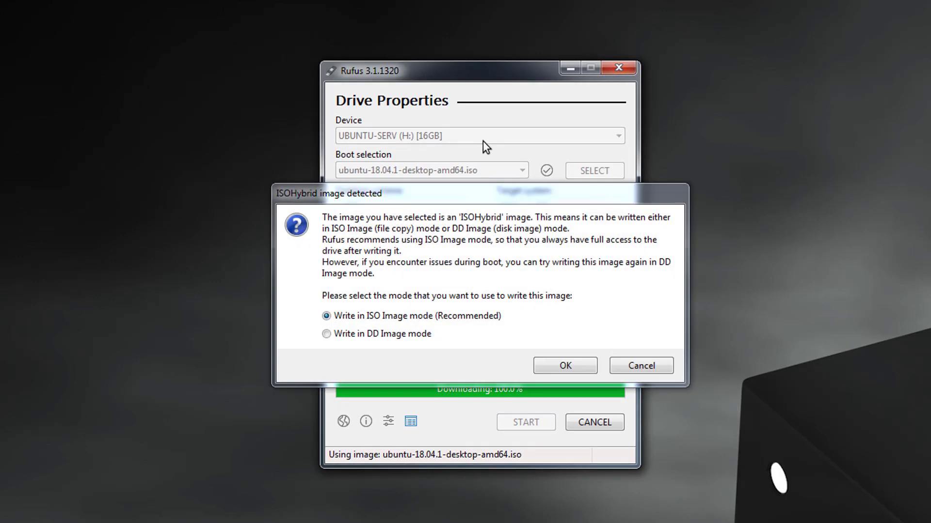
click(564, 365)
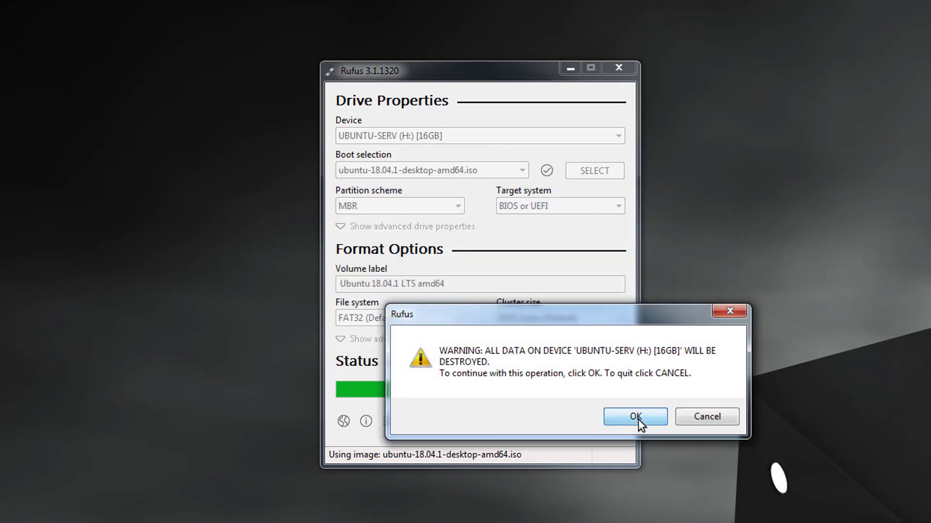
click(638, 421)
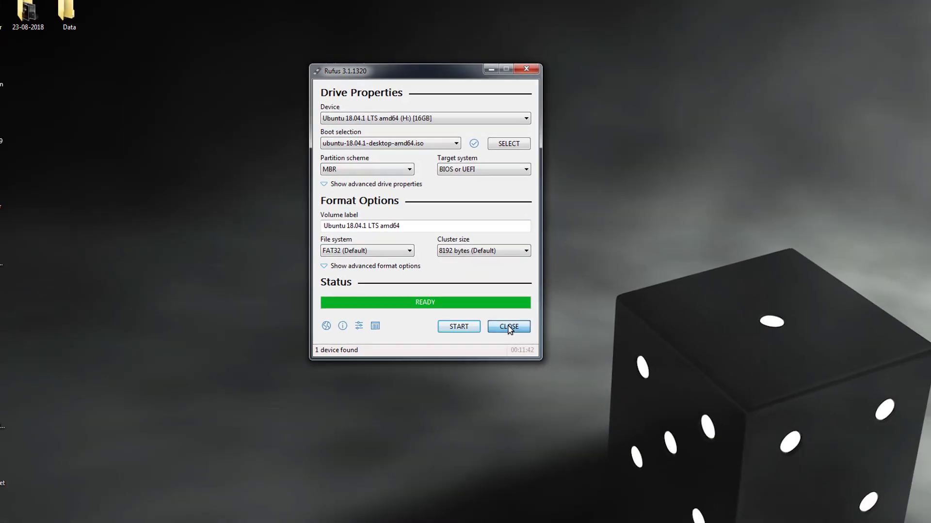
- Close Rufus, open the UBUNTU 18_0 (H:) drive from Computer, and select its files
click(594, 425)
double_click(19, 17)
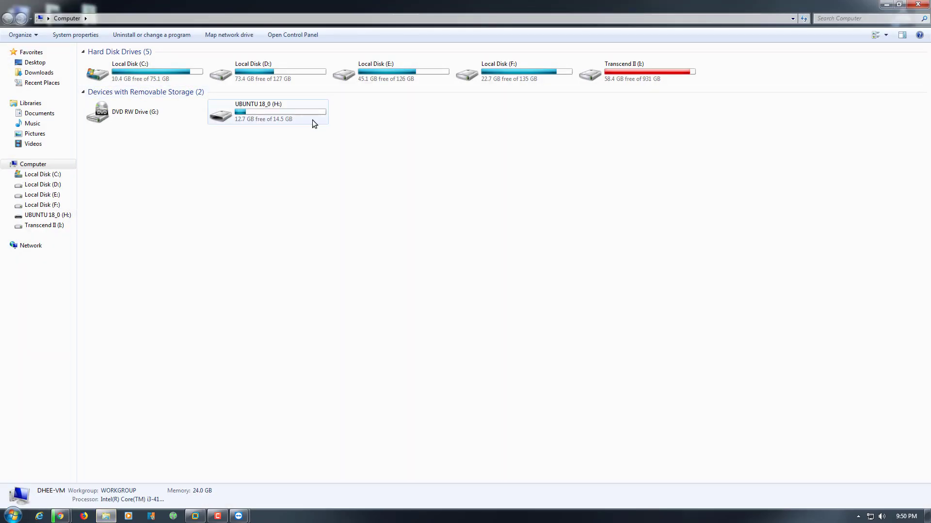
double_click(270, 117)
drag(124, 144, 926, 11)
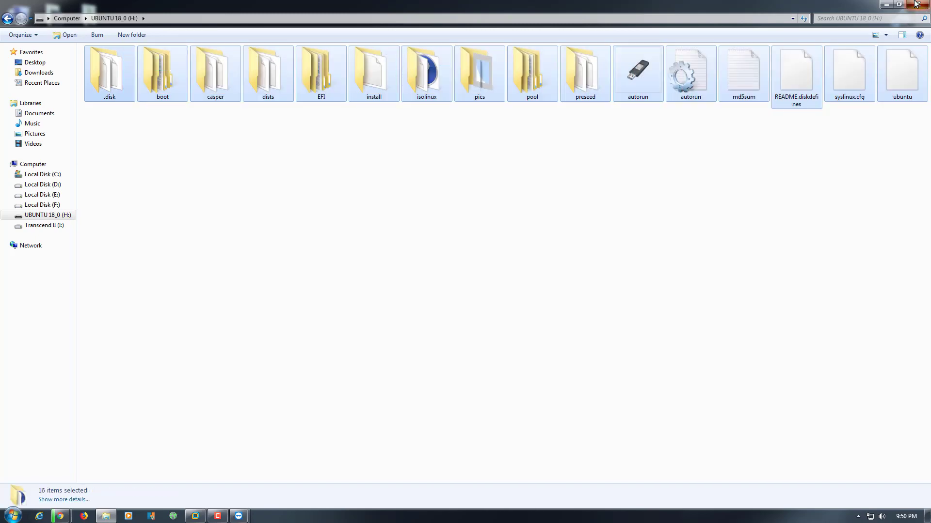